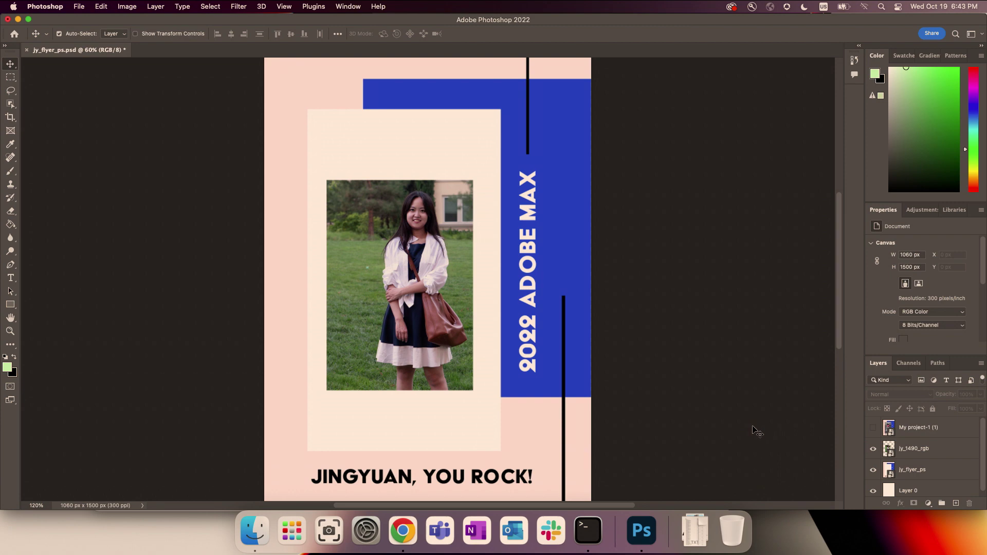
- Uncrop the portrait in All of Me into a full-length photo showing legs and shoes
left_click(403, 531)
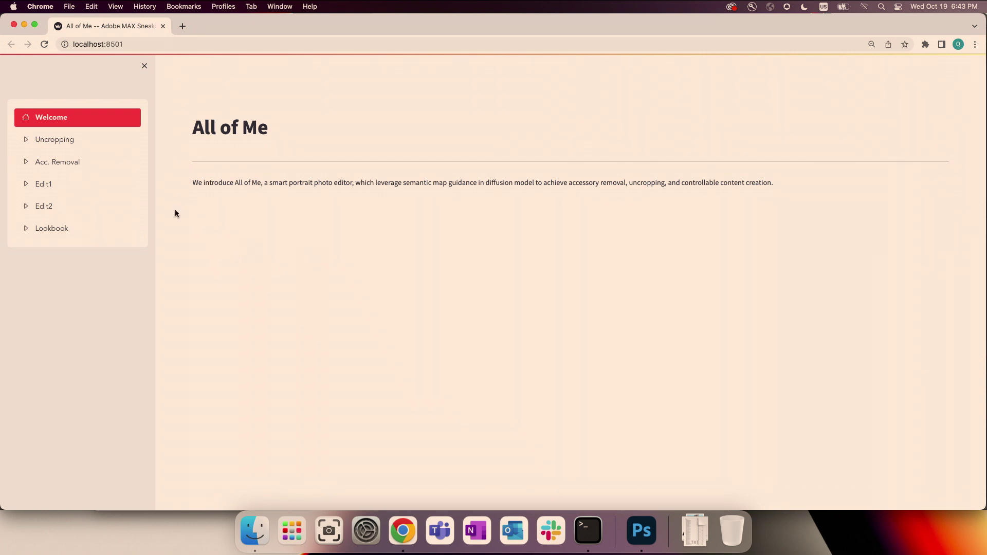
left_click(88, 143)
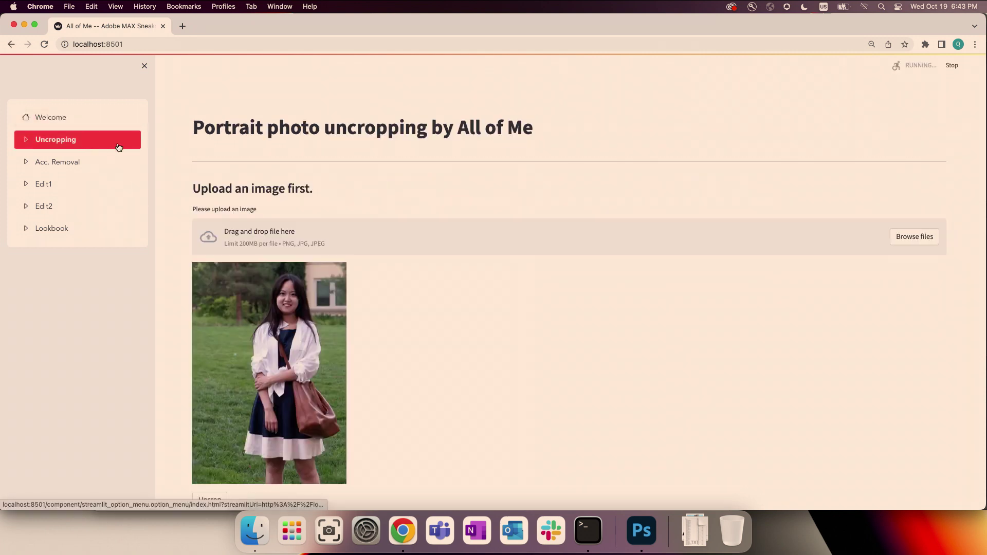
scroll(231, 355, "down", 1)
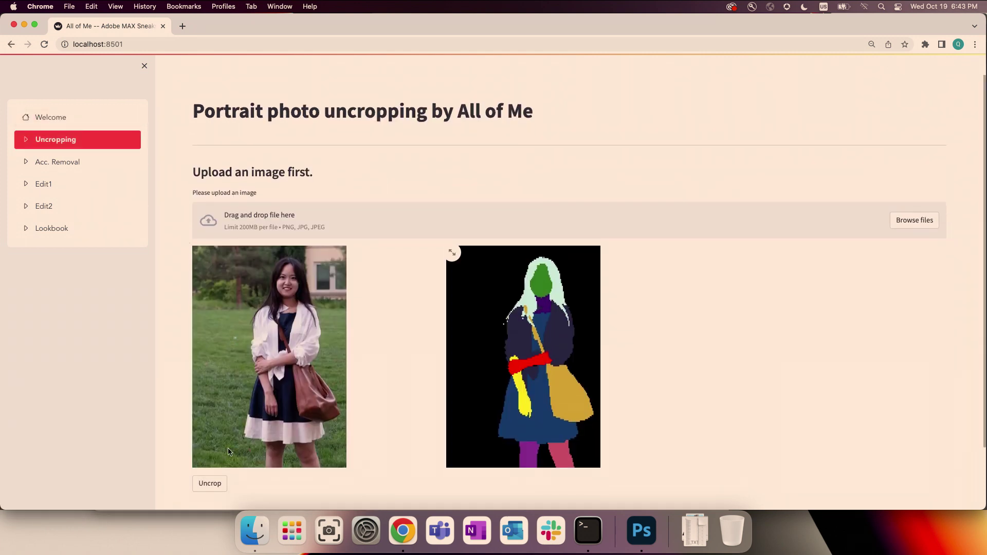
left_click(212, 488)
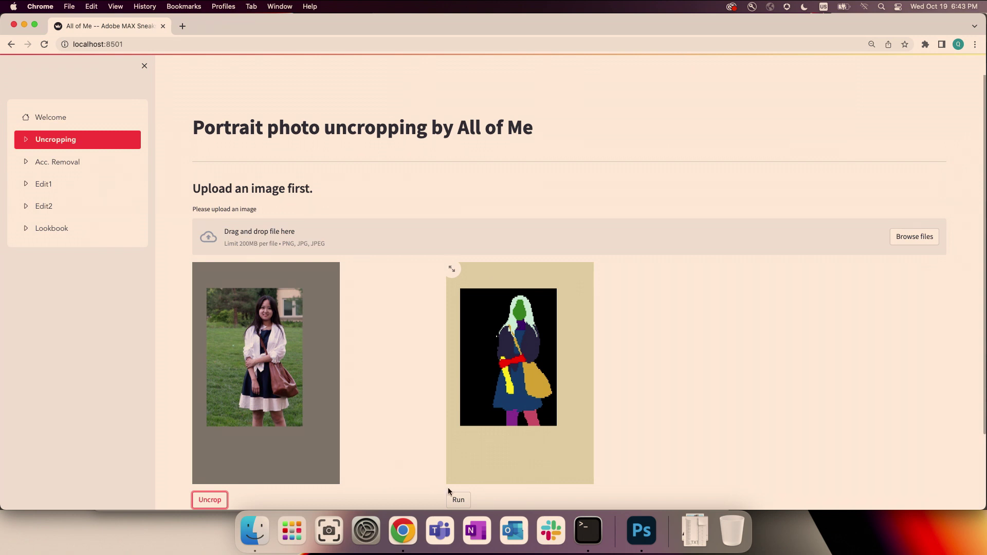
left_click(457, 499)
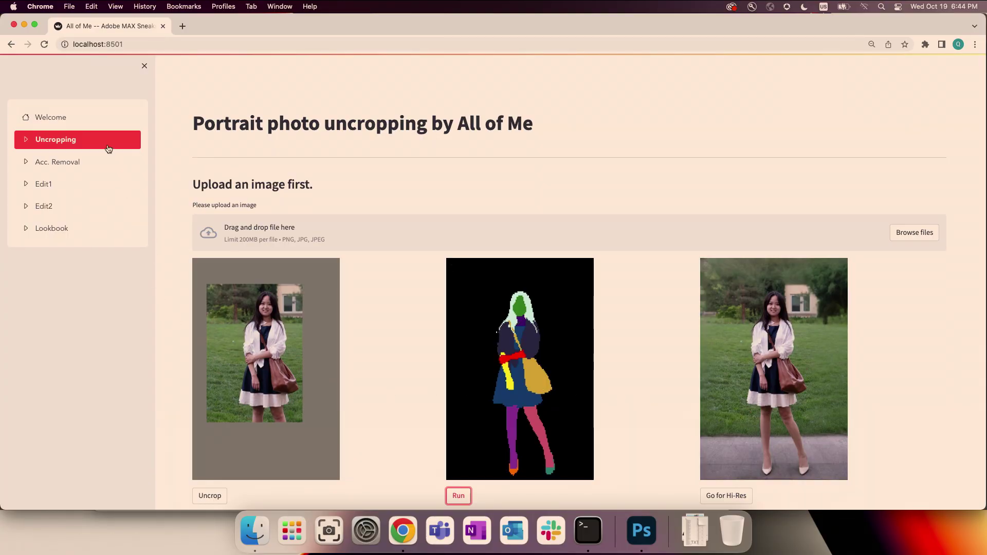
left_click(93, 166)
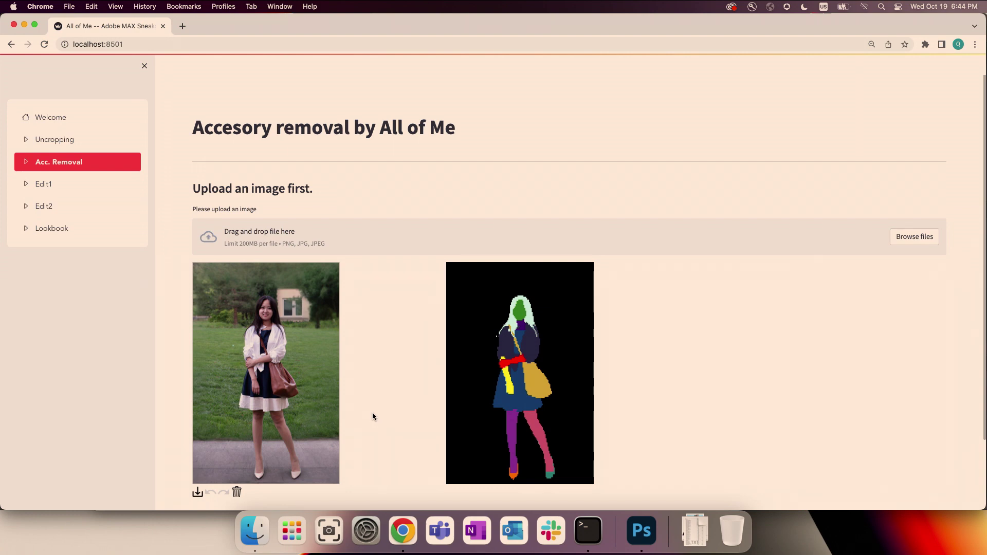
- Erase the handbag from the full-length portrait by selecting it in the photo
left_click(281, 382)
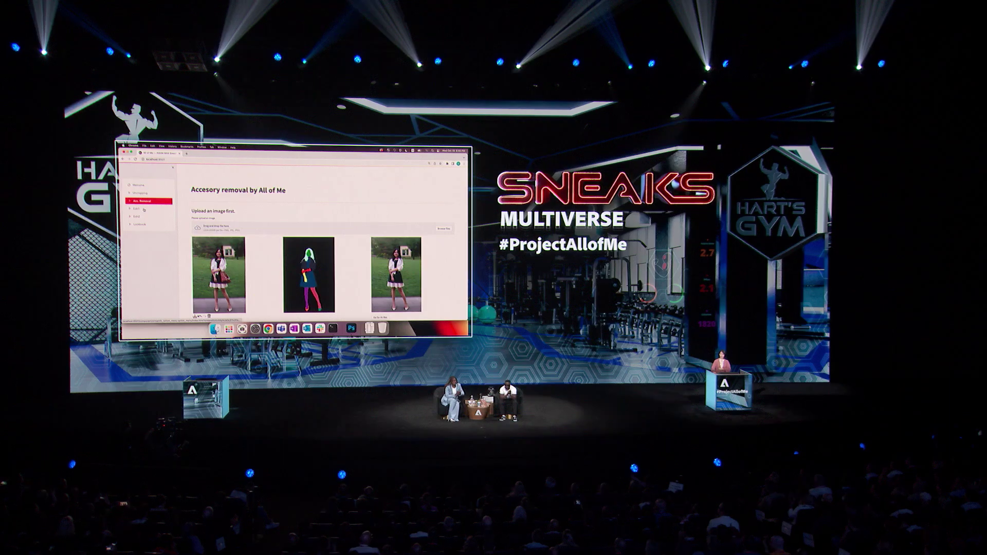
left_click(147, 209)
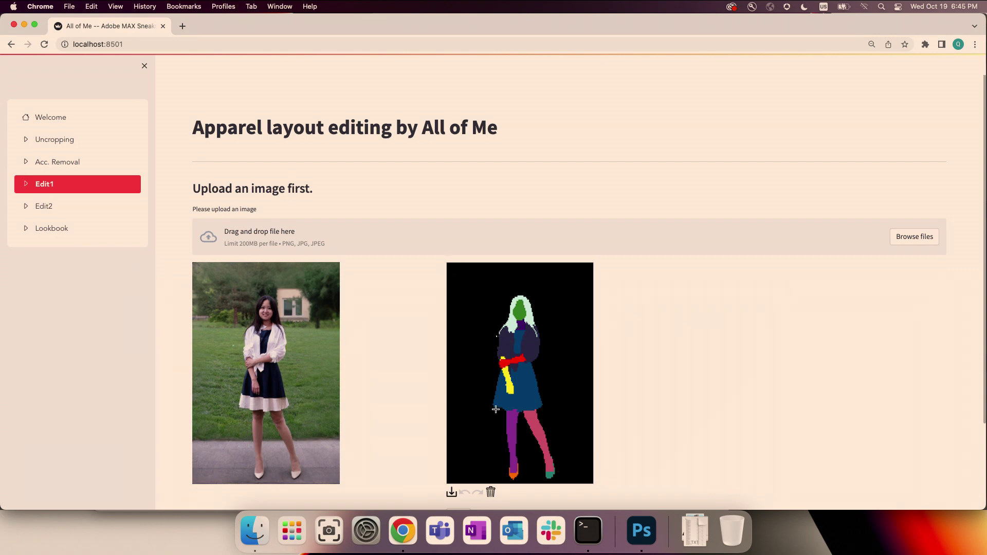
- Paint the dress region down over the legs in the segmentation map and regenerate the photo
mouse_move(498, 409)
left_mouse_down()
mouse_move(504, 409)
mouse_move(507, 431)
mouse_move(515, 408)
mouse_move(513, 429)
mouse_move(520, 411)
mouse_move(520, 428)
mouse_move(527, 412)
mouse_move(530, 429)
mouse_move(542, 429)
left_mouse_up()
scroll(462, 437, "down", 2)
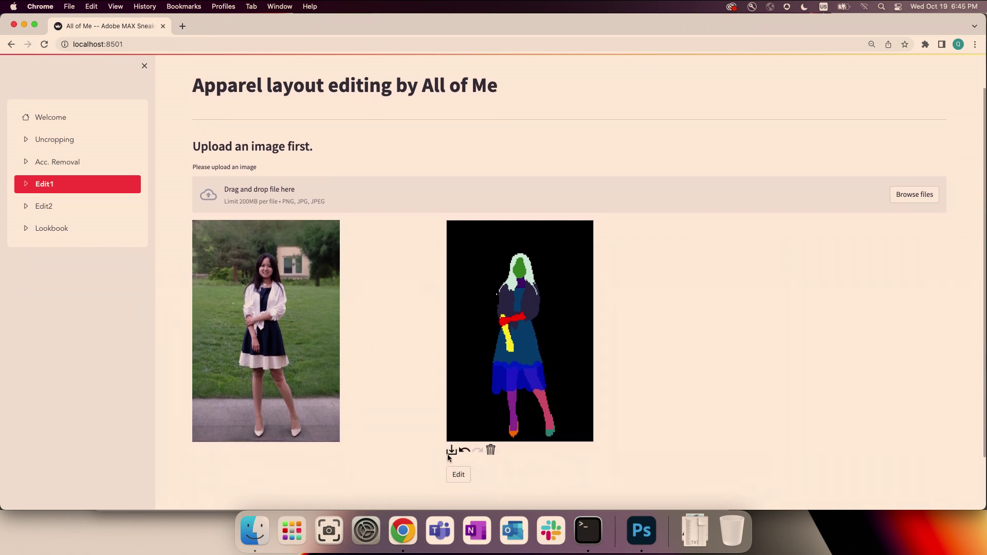
left_click(458, 474)
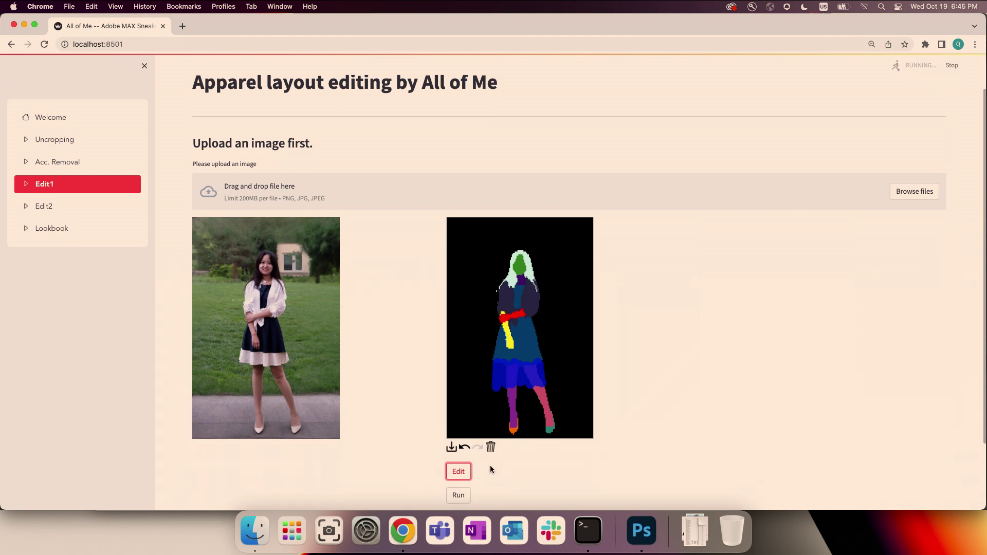
scroll(488, 466, "down", 1)
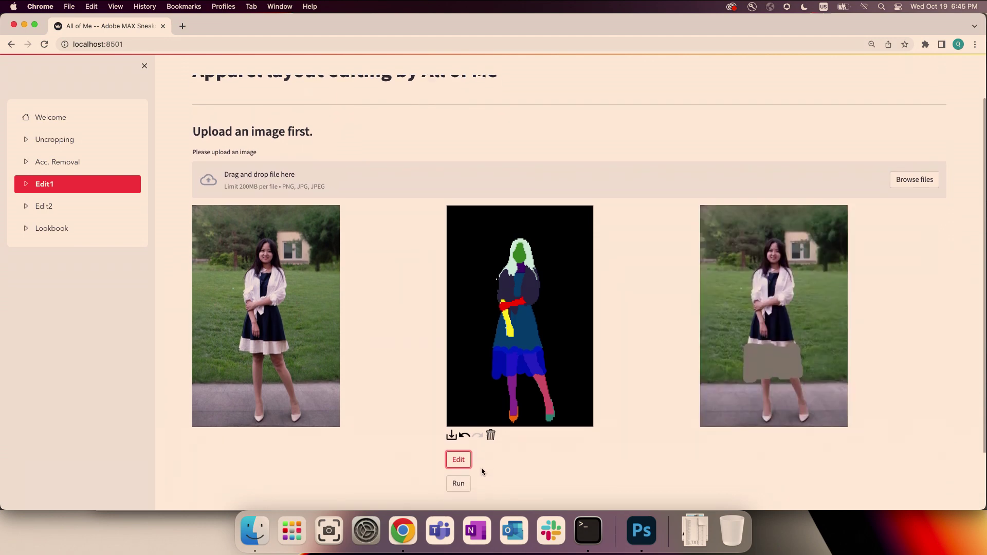
left_click(457, 484)
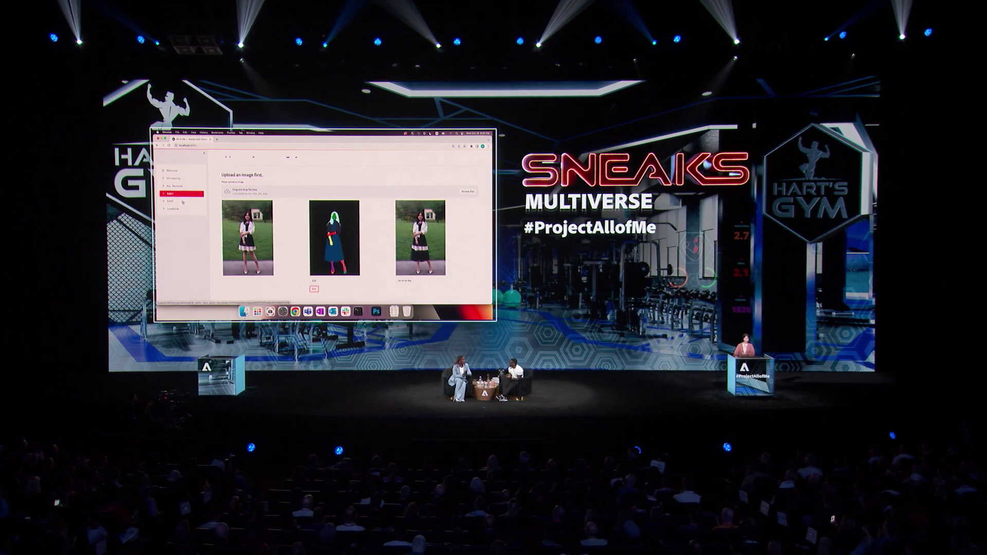
left_click(80, 206)
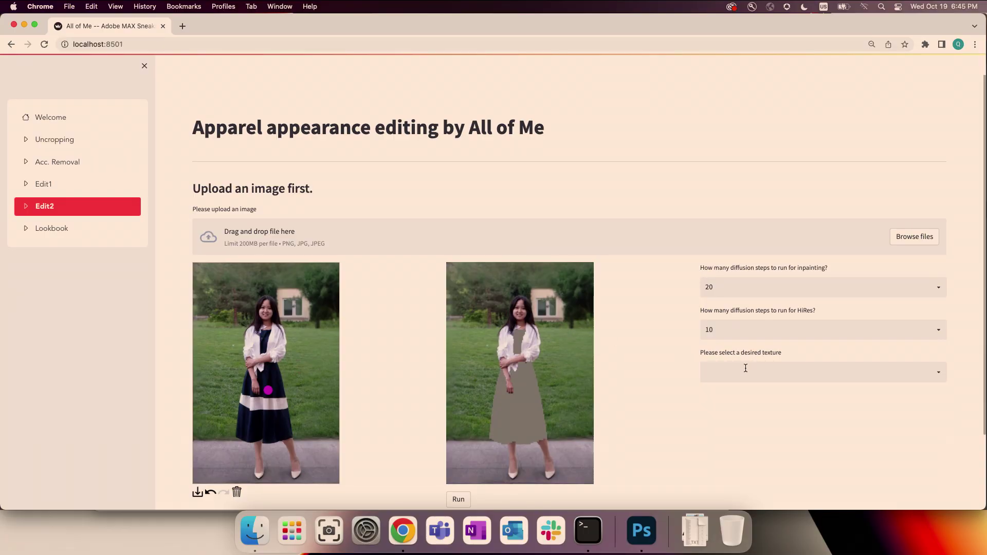
- Render the dress with the yellow Texture 2 pattern
left_click(742, 372)
left_click(720, 429)
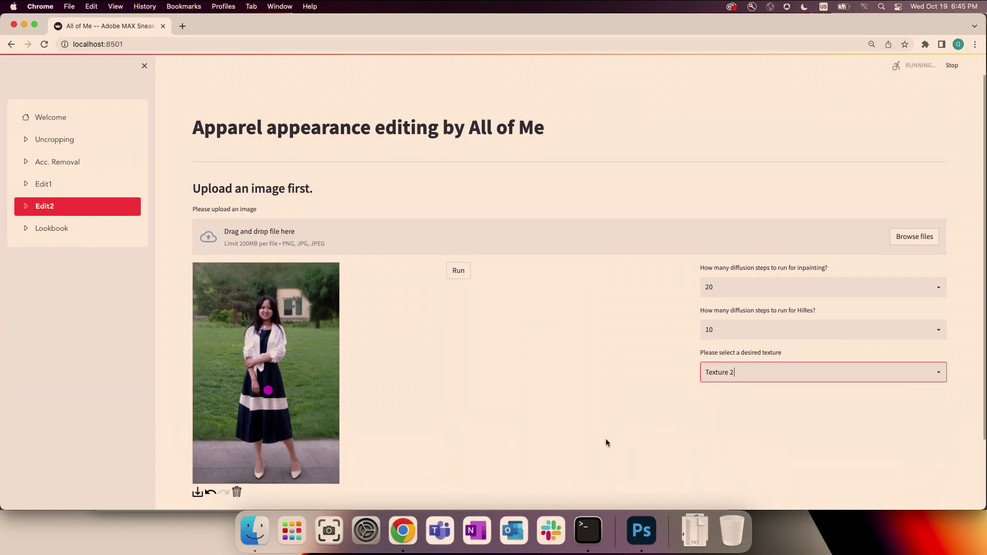
left_click(459, 498)
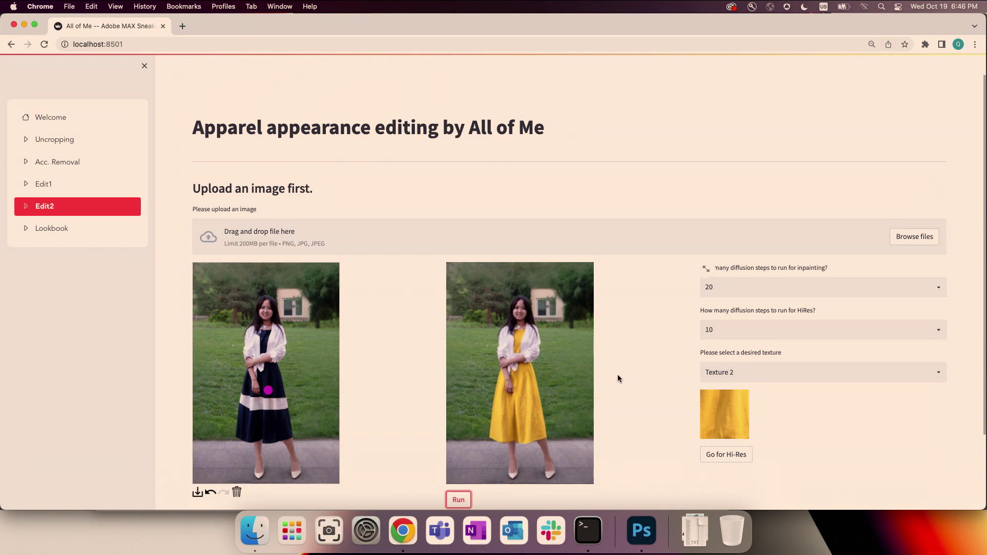
- Switch the dress texture to Texture 3 and regenerate it
left_click(749, 371)
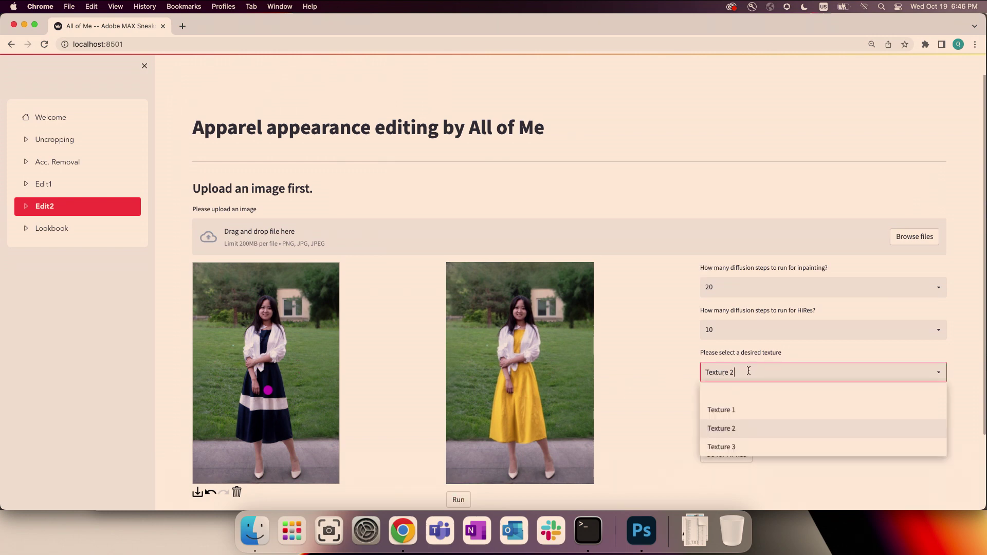
left_click(759, 447)
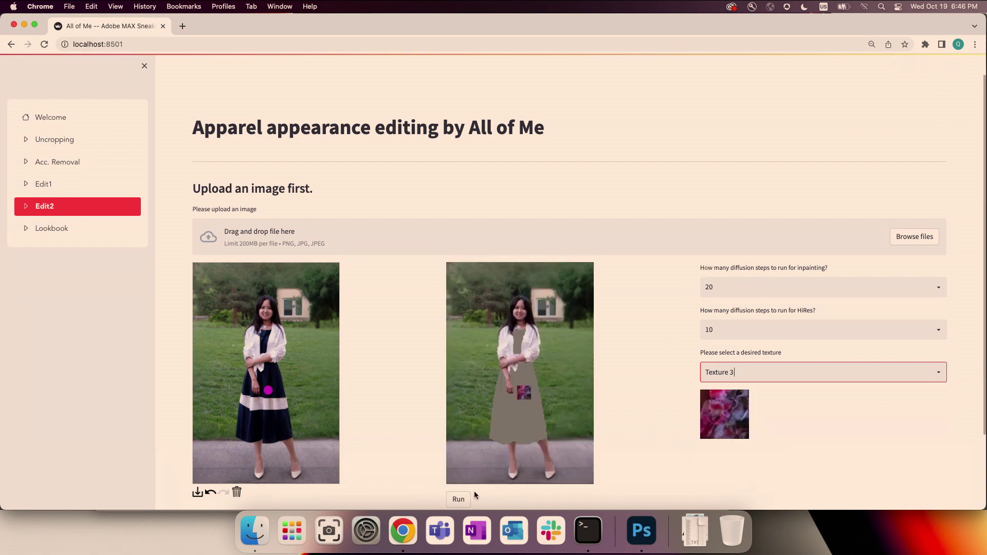
left_click(459, 501)
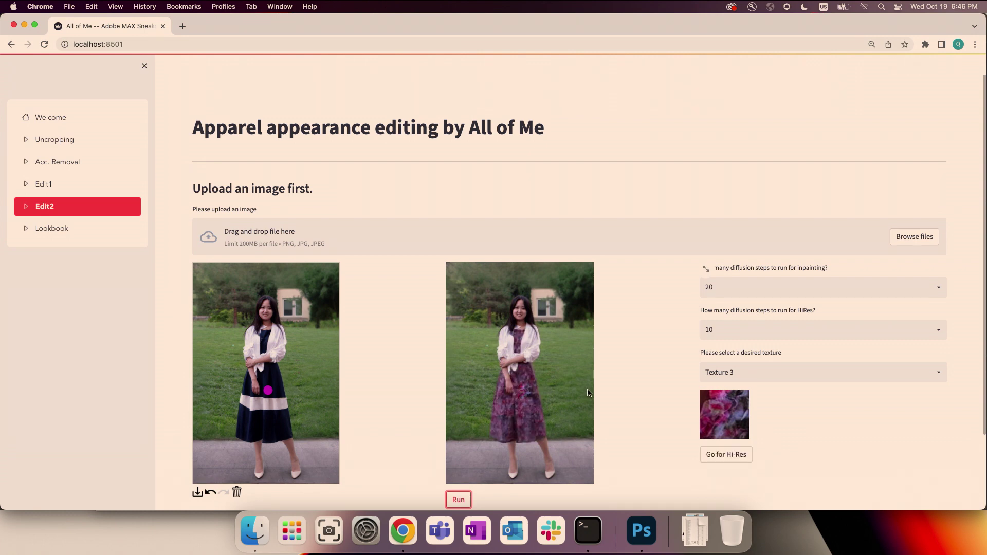
- On the Lookbook page, set the change option to All Apparel and generate outfit variations
left_click(70, 234)
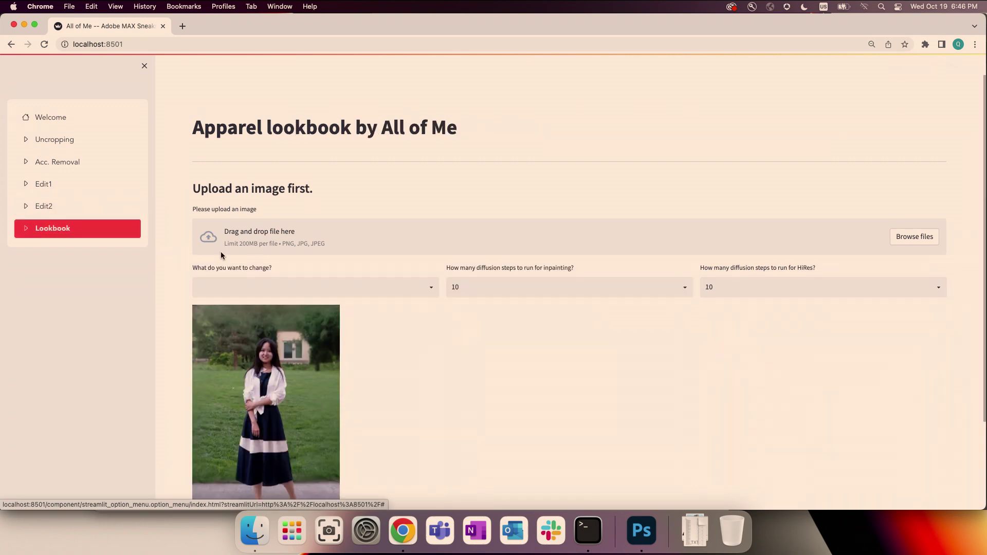
left_click(385, 285)
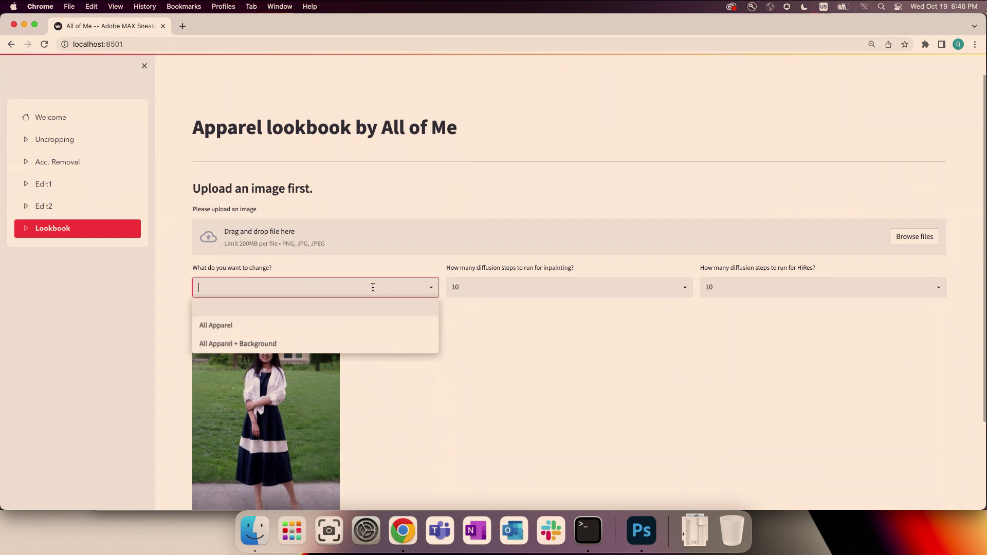
left_click(311, 331)
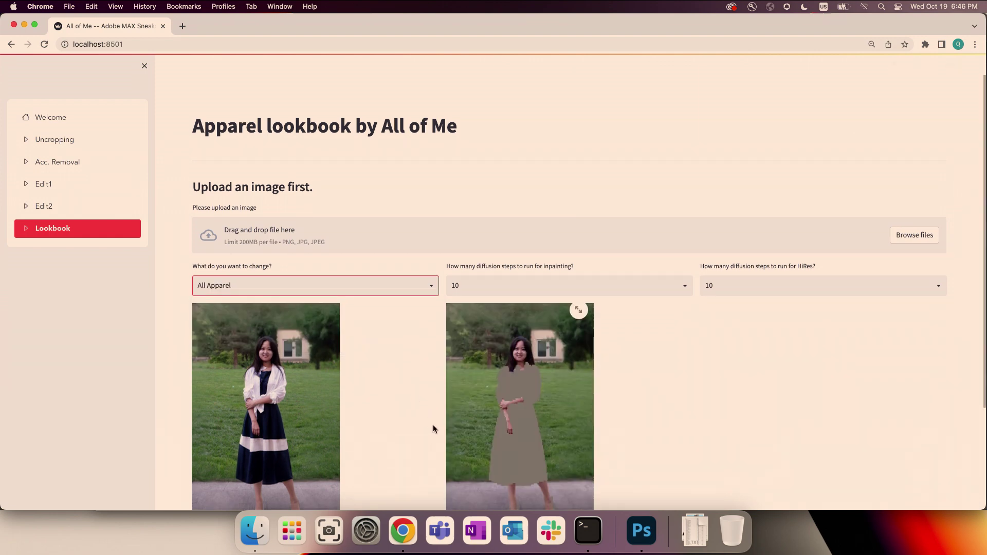
scroll(432, 425, "down", 5)
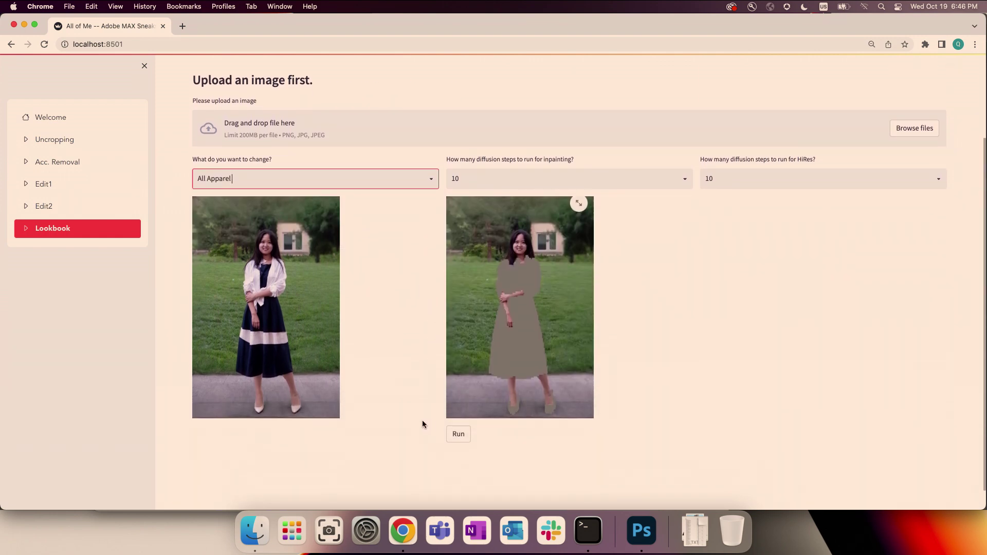
left_click(458, 434)
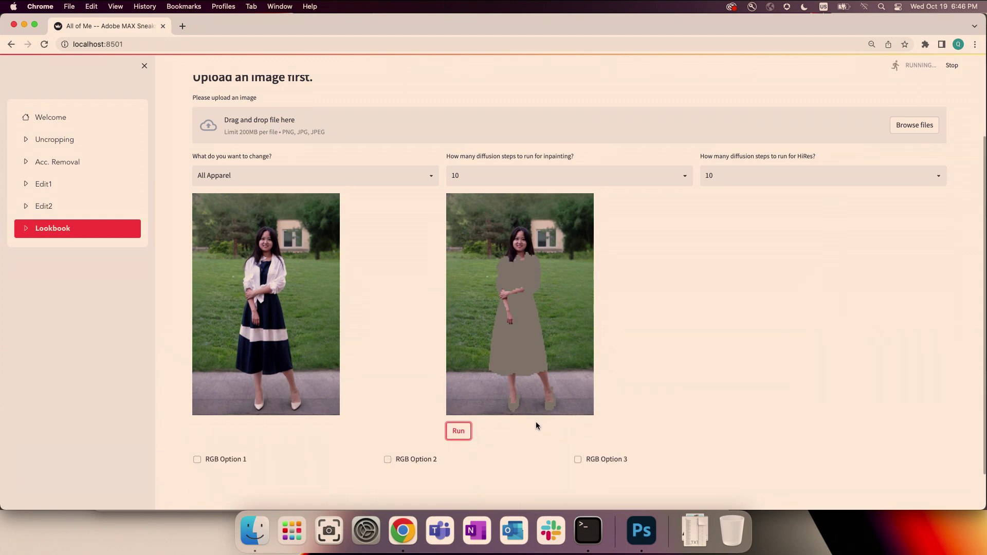
- Generate a second set of outfit variations, giving RGB Options 1–4
scroll(536, 425, "down", 5)
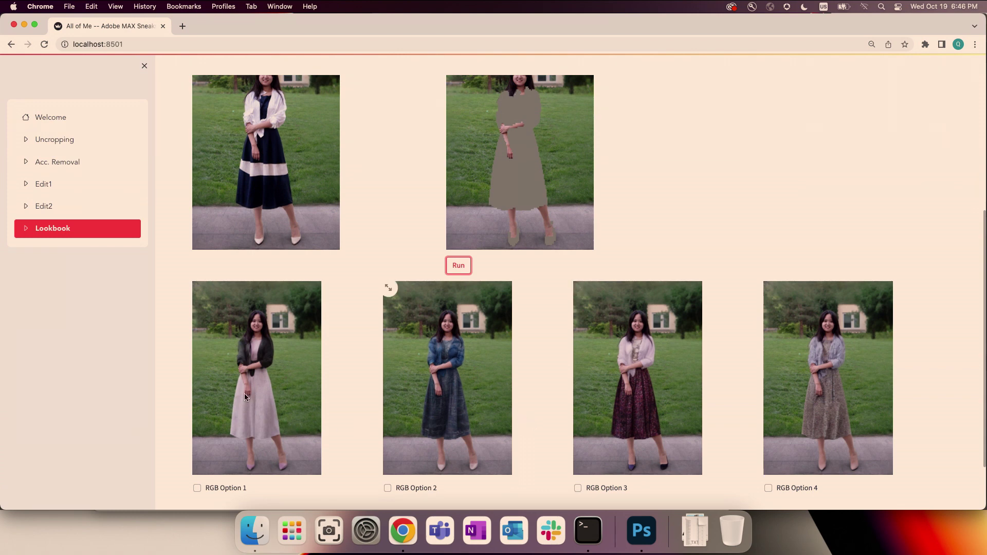
left_click(457, 266)
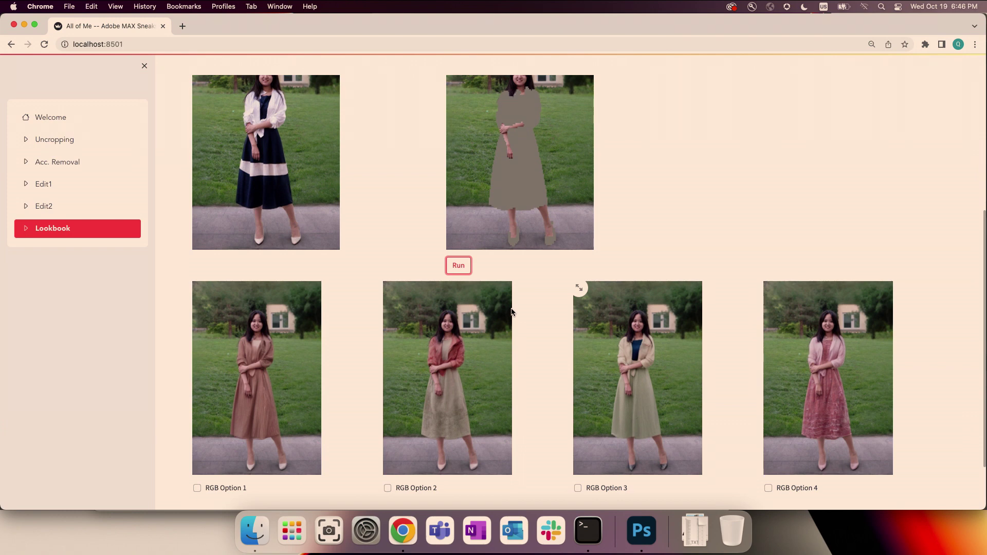
scroll(512, 311, "up", 3)
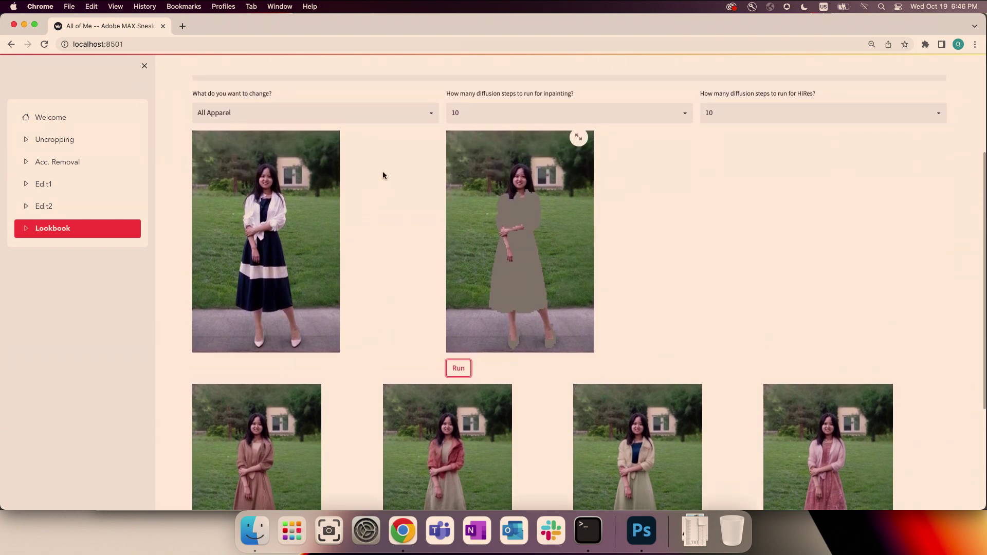
left_click(433, 118)
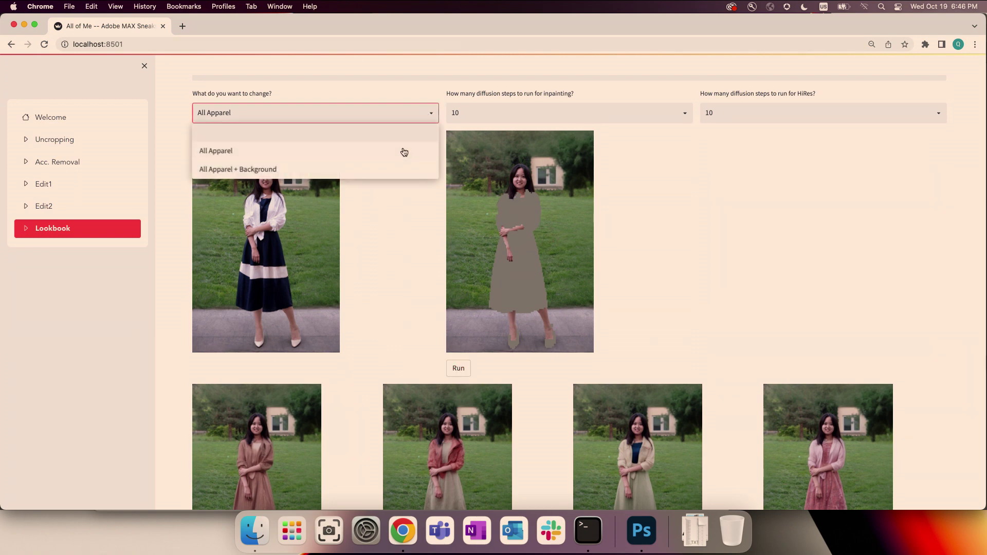
- Generate variations changing both apparel and background with All Apparel + Background
left_click(394, 171)
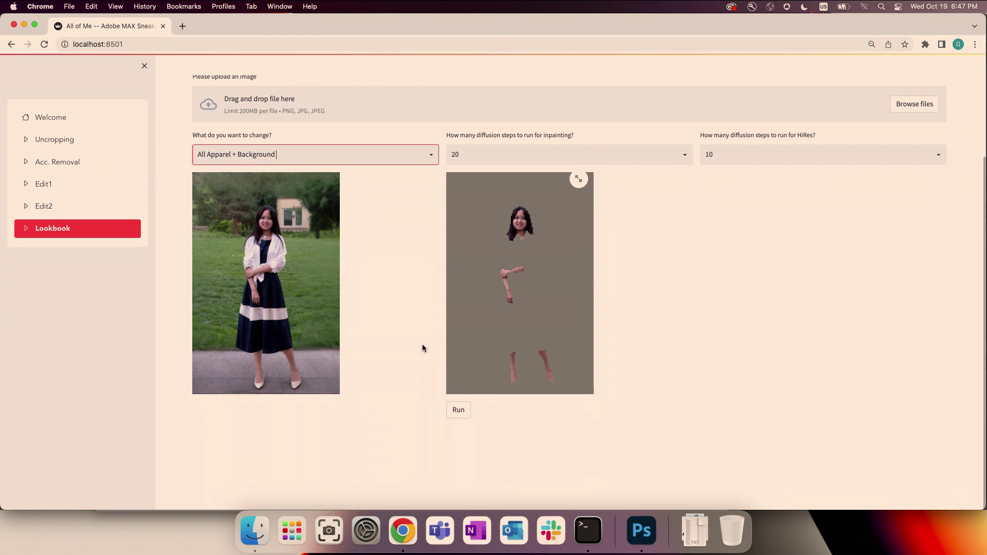
left_click(459, 411)
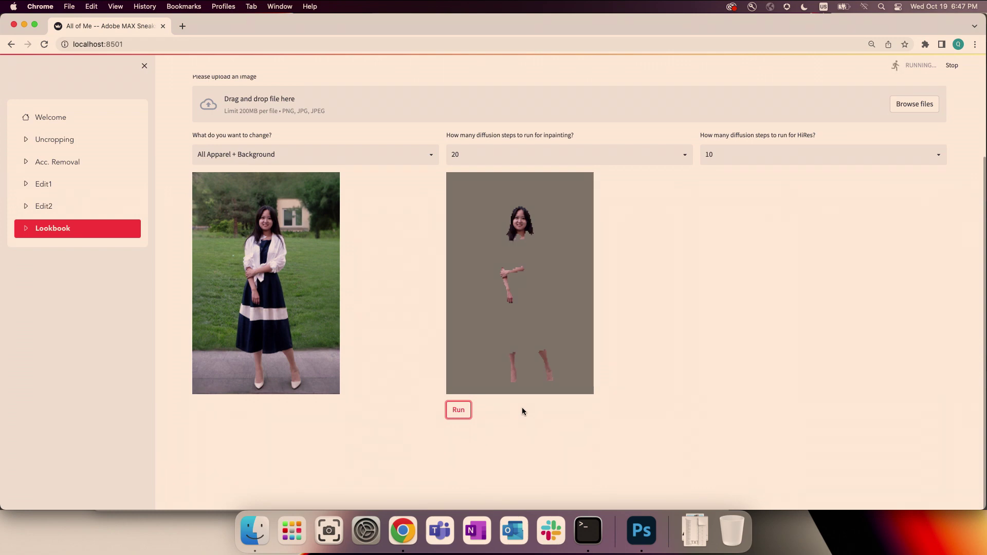
scroll(522, 407, "down", 5)
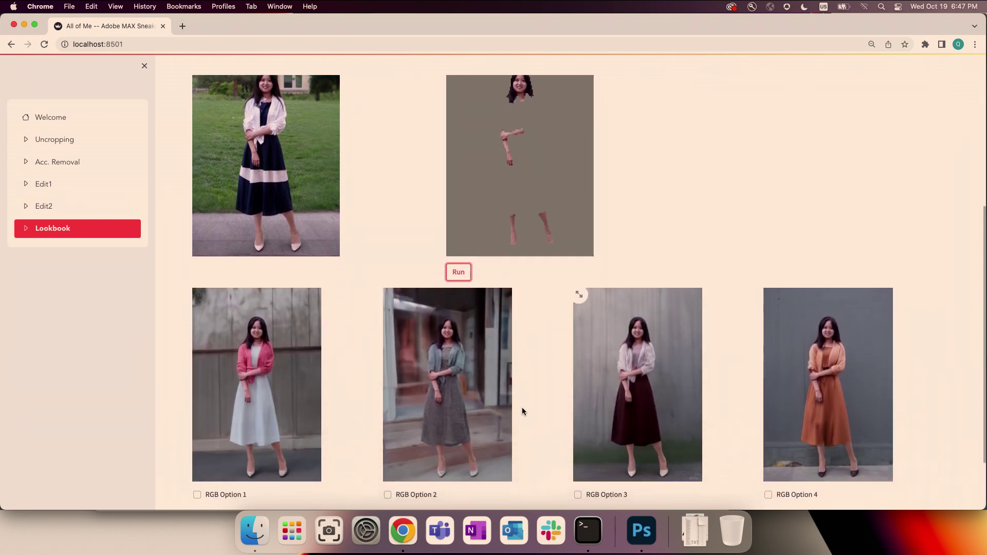
scroll(522, 411, "down", 1)
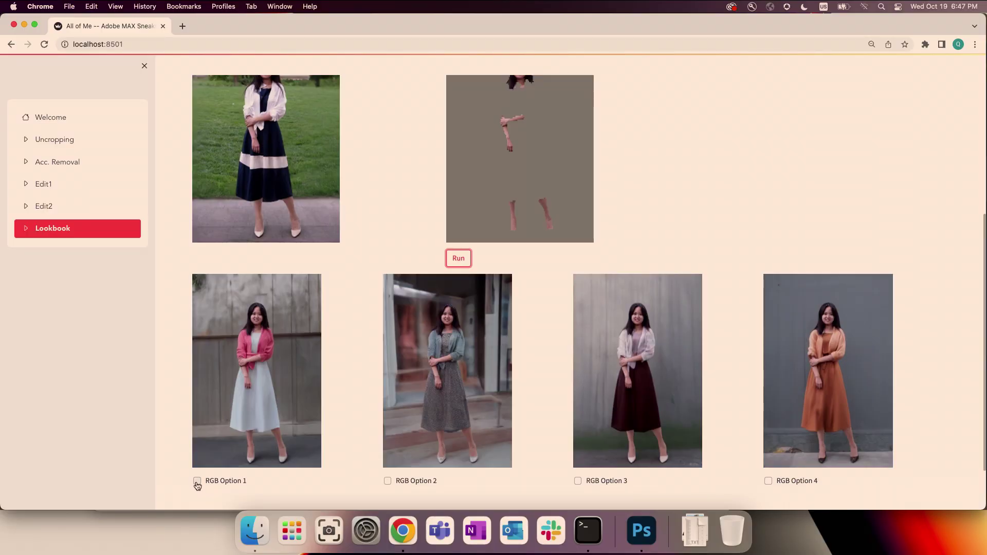
- Render RGB Option 1, the pink-cardigan look on a grey wooden wall, at high resolution
left_click(197, 481)
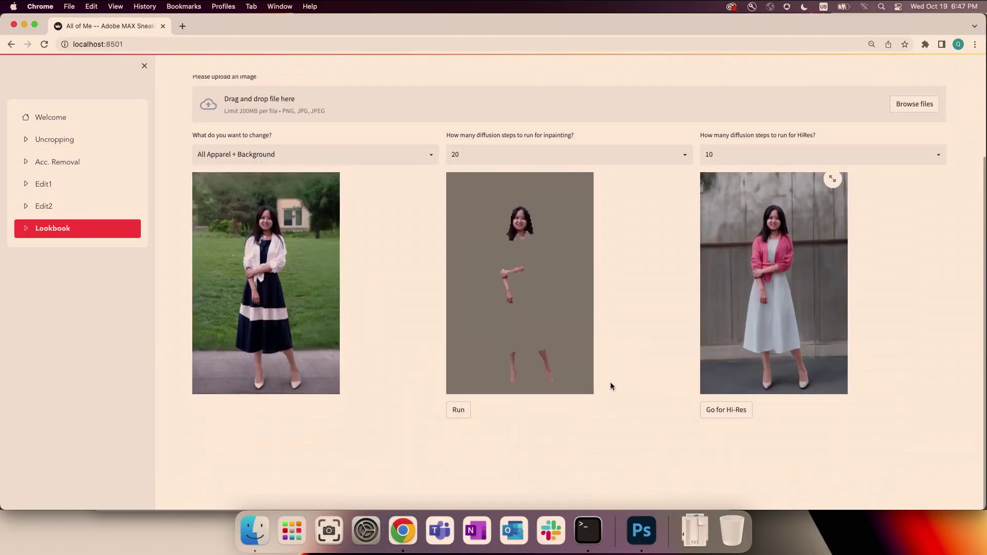
left_click(707, 407)
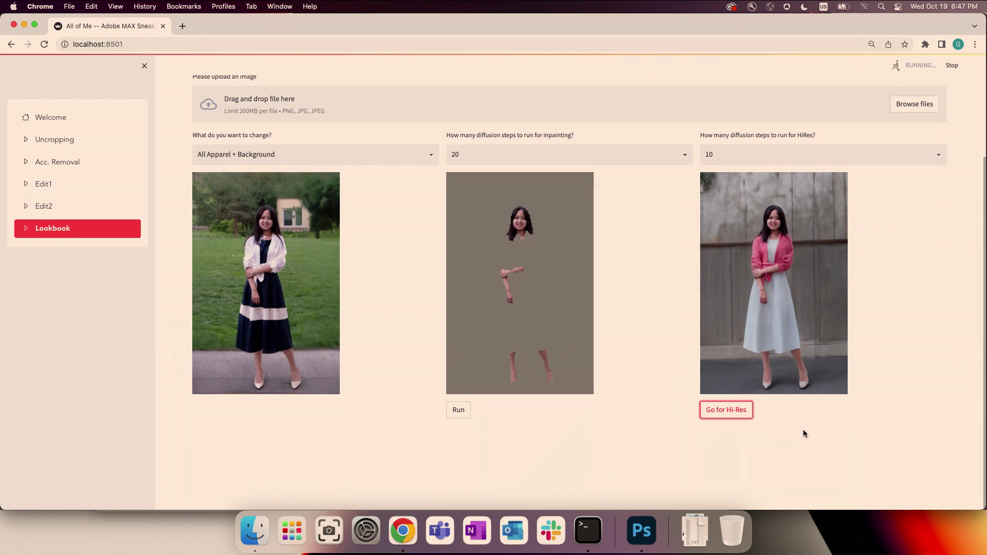
scroll(805, 433, "down", 7)
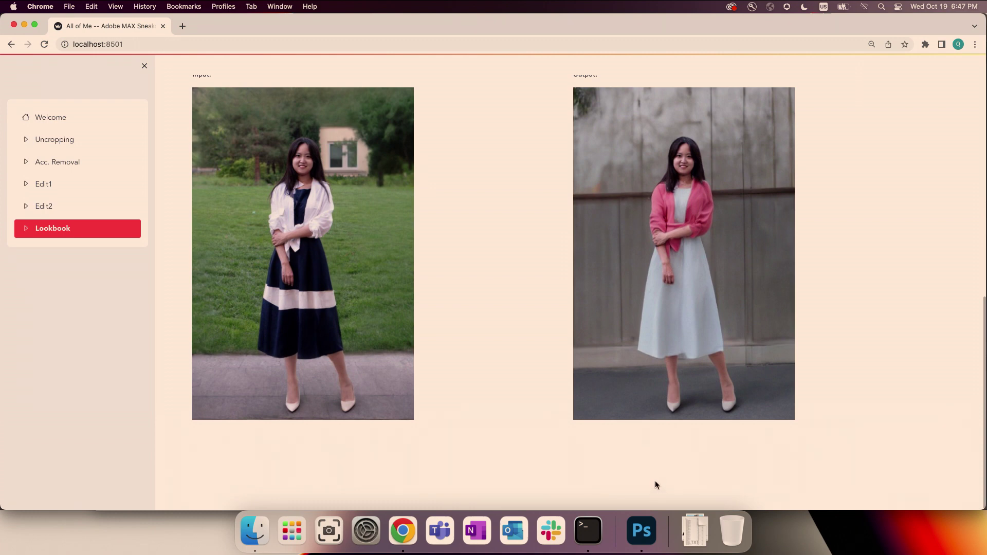
left_click(642, 537)
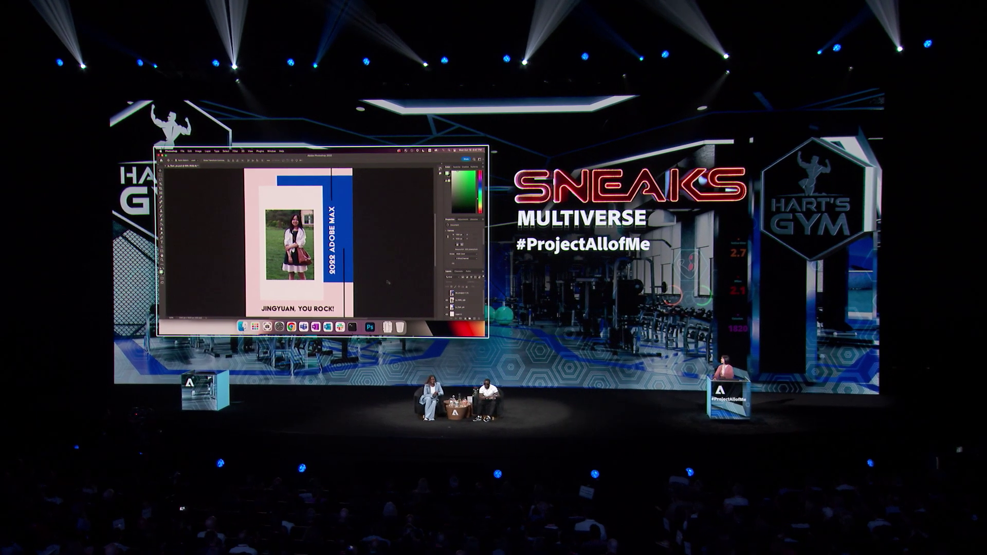